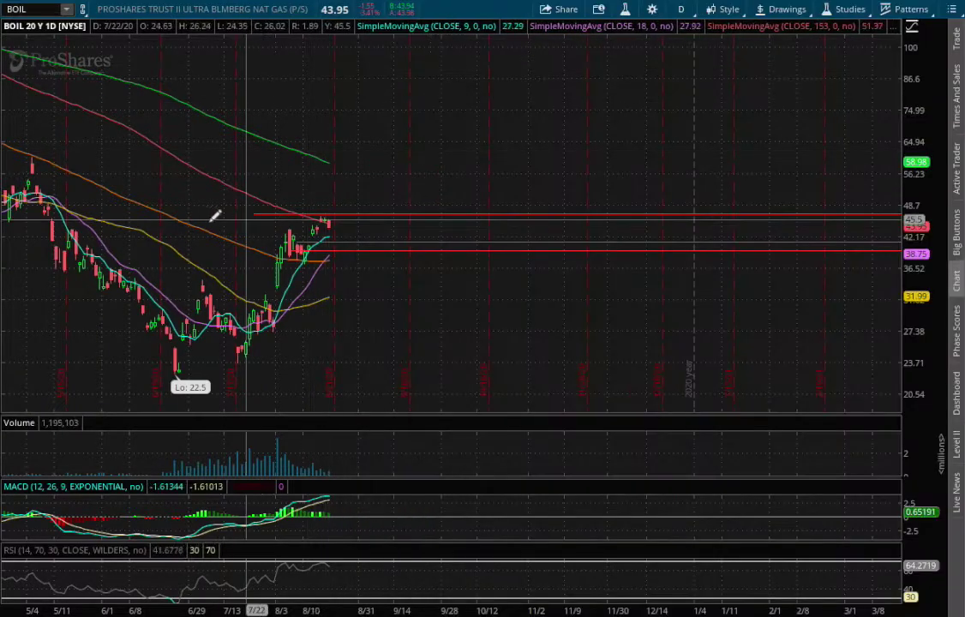
Zoom the BOIL daily chart into recent months and bring up the timeframe list.
{"action": "left_click_drag", "start_coordinate": [159, 275], "coordinate": [252, 257]}
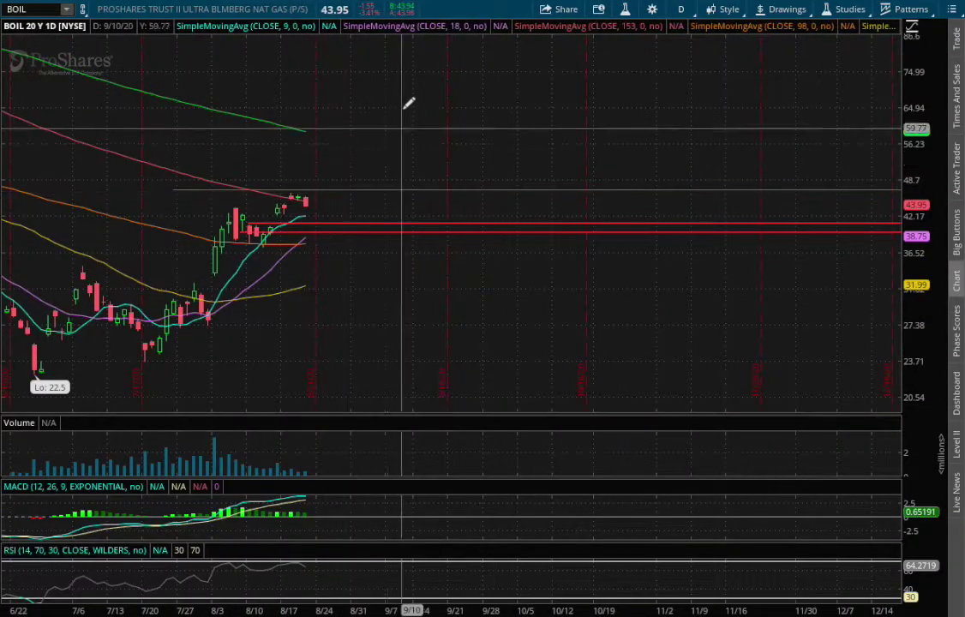
{"action": "left_click", "coordinate": [680, 10]}
Switch BOIL to 180-day hourly candles, zoom on mid-August, then change to four-hour candles.
{"action": "left_click", "coordinate": [608, 150]}
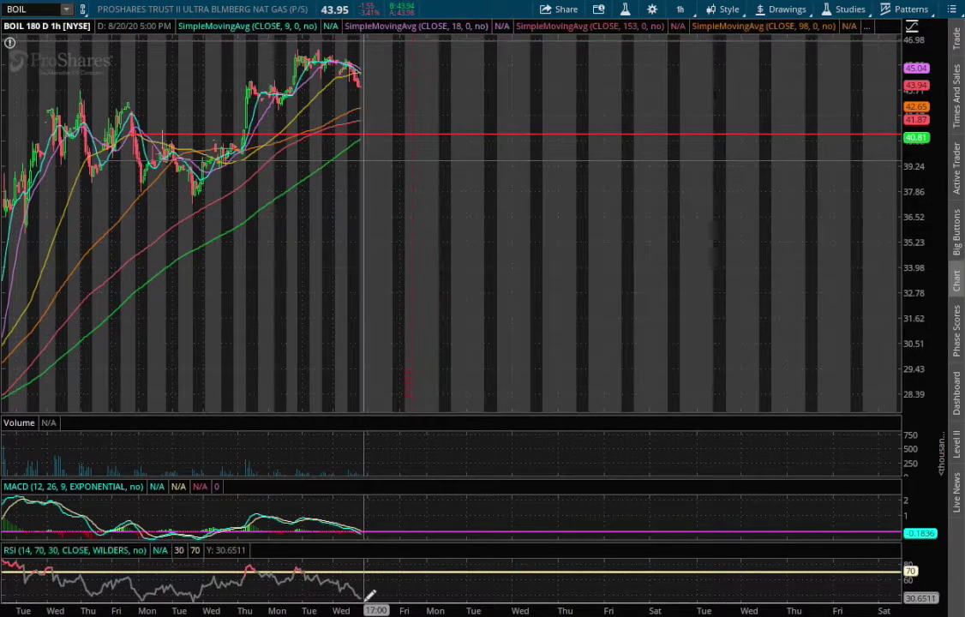
{"action": "mouse_move", "coordinate": [204, 180]}
{"action": "left_mouse_down"}
{"action": "mouse_move", "coordinate": [564, 170]}
{"action": "mouse_move", "coordinate": [534, 168]}
{"action": "left_mouse_up"}
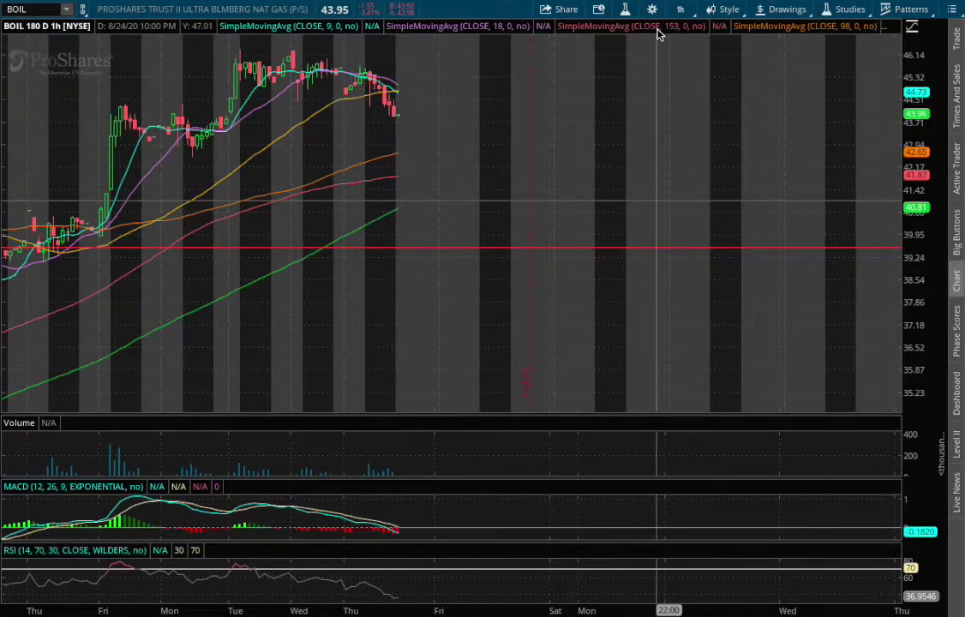
{"action": "left_click", "coordinate": [681, 9]}
{"action": "left_click", "coordinate": [621, 154]}
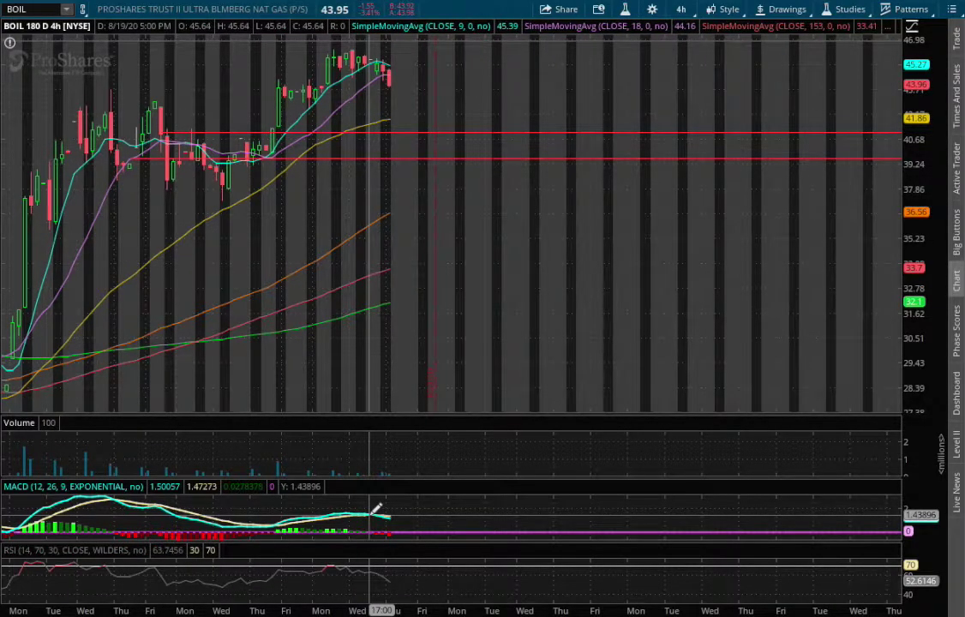
Return BOIL to 20 Y daily candles, zoom to June–October, and draw a MACD zero line.
{"action": "left_click", "coordinate": [682, 9]}
{"action": "left_click", "coordinate": [626, 170]}
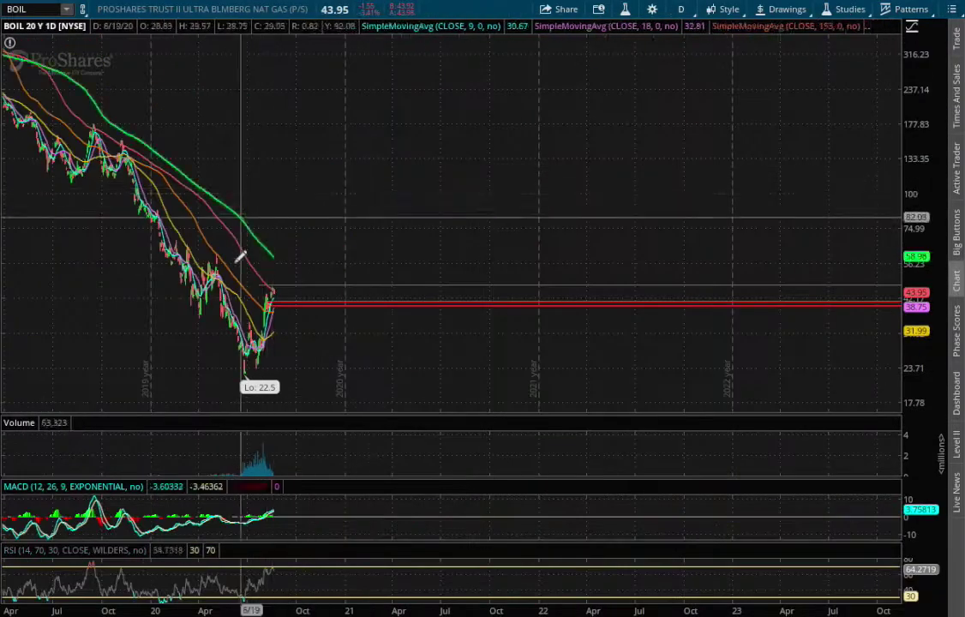
{"action": "left_click_drag", "start_coordinate": [196, 283], "coordinate": [387, 308]}
{"action": "left_click_drag", "start_coordinate": [188, 257], "coordinate": [527, 269]}
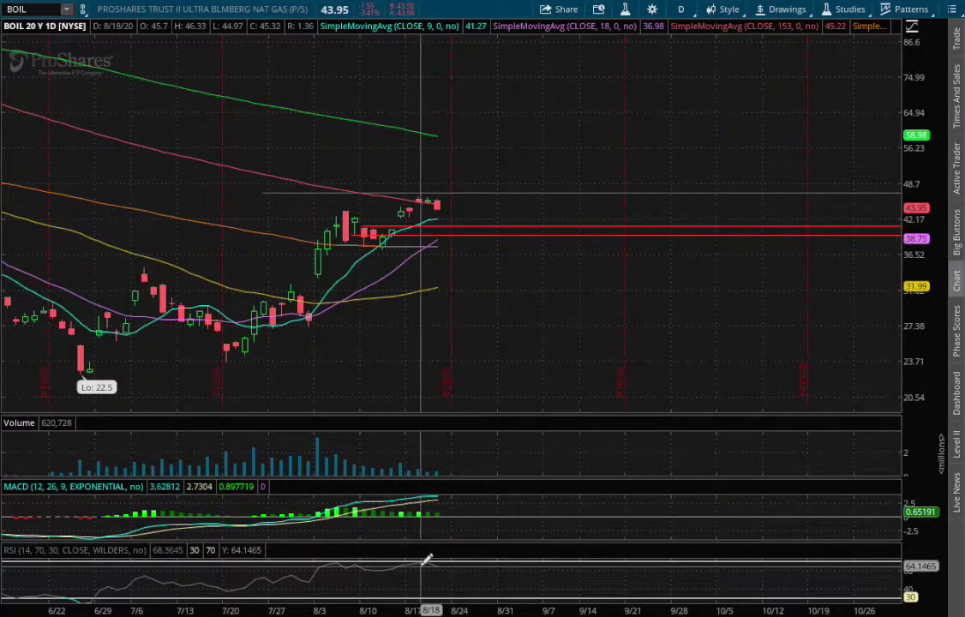
{"action": "left_click", "coordinate": [451, 518]}
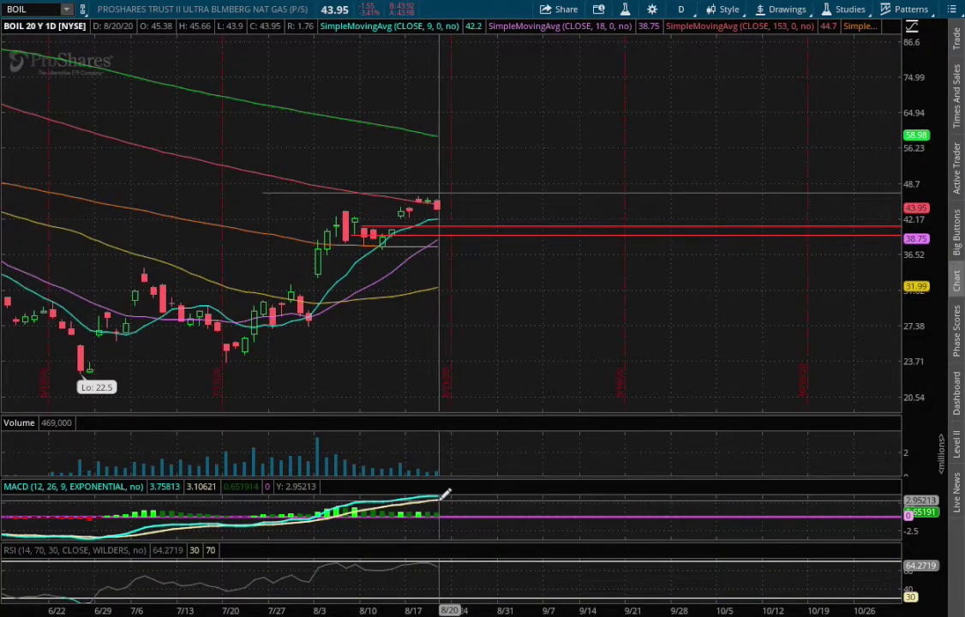
{"action": "scroll", "coordinate": [549, 336], "scroll_direction": "down", "scroll_amount": 3}
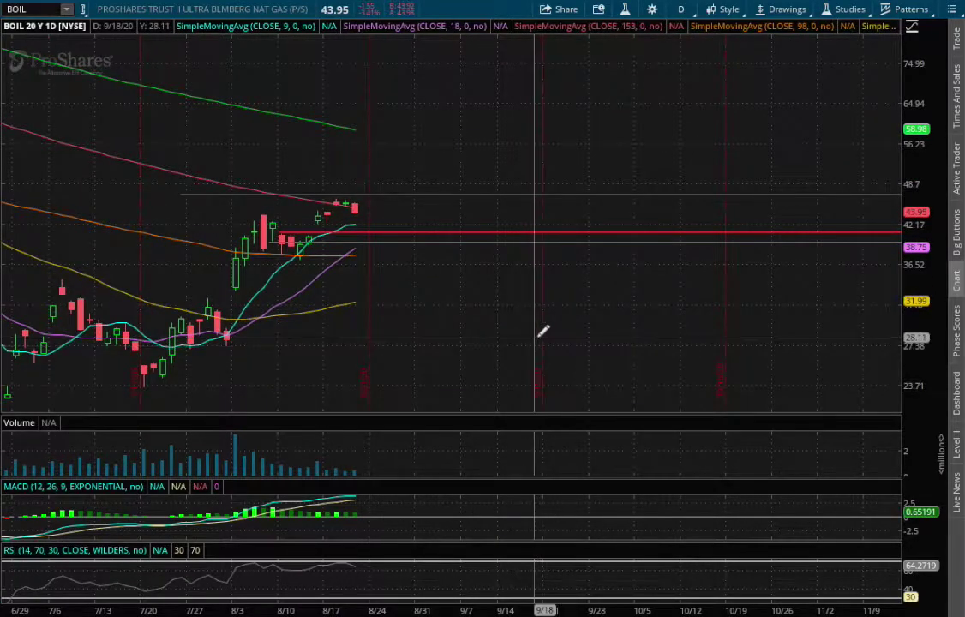
Review the BOIL entry, target and stoploss rows in the Google Sheets trade plan.
{"action": "scroll", "coordinate": [541, 328], "scroll_direction": "down", "scroll_amount": 3}
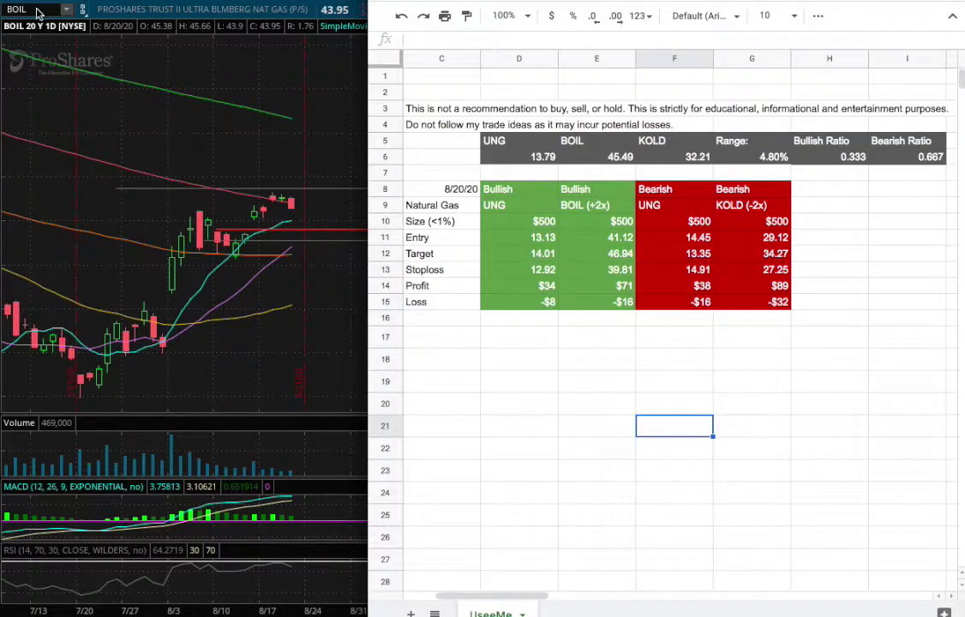
Load KOLD in the symbol box and zoom into its recent price history.
{"action": "left_click", "coordinate": [37, 12]}
{"action": "type", "text": "KOLD"}
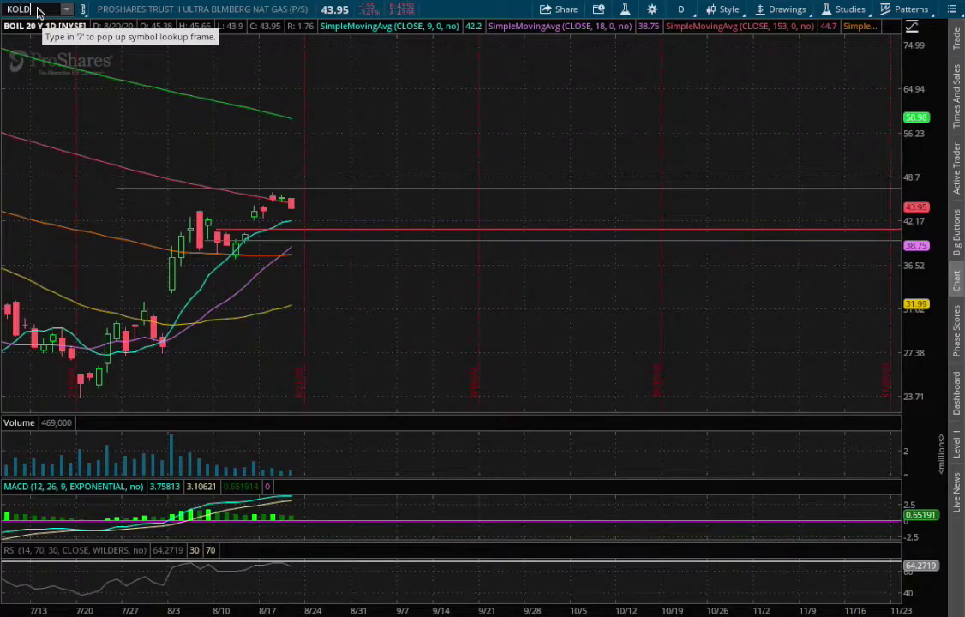
{"action": "key", "text": "Return"}
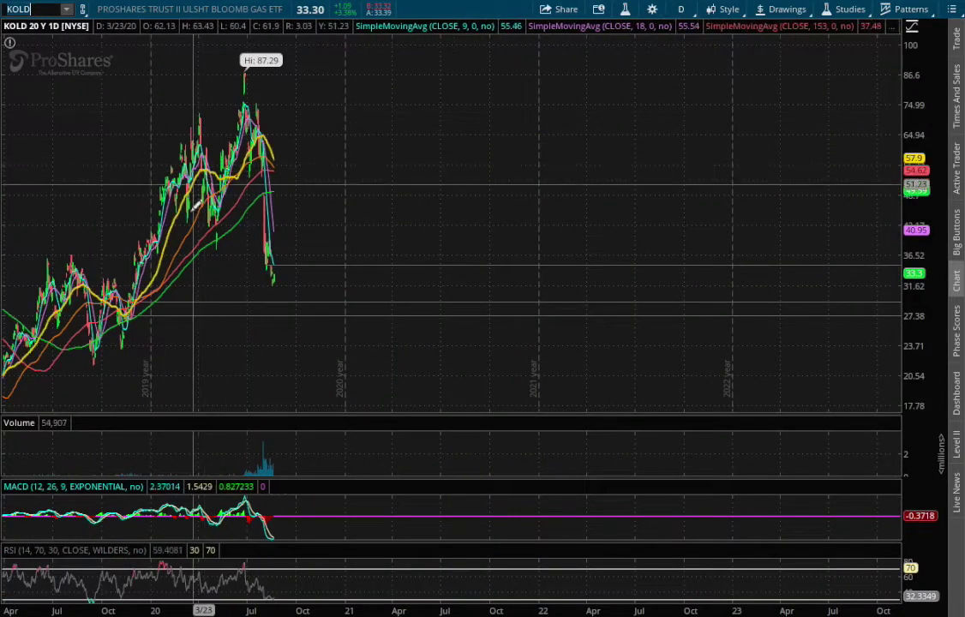
{"action": "left_click_drag", "start_coordinate": [248, 282], "coordinate": [569, 291]}
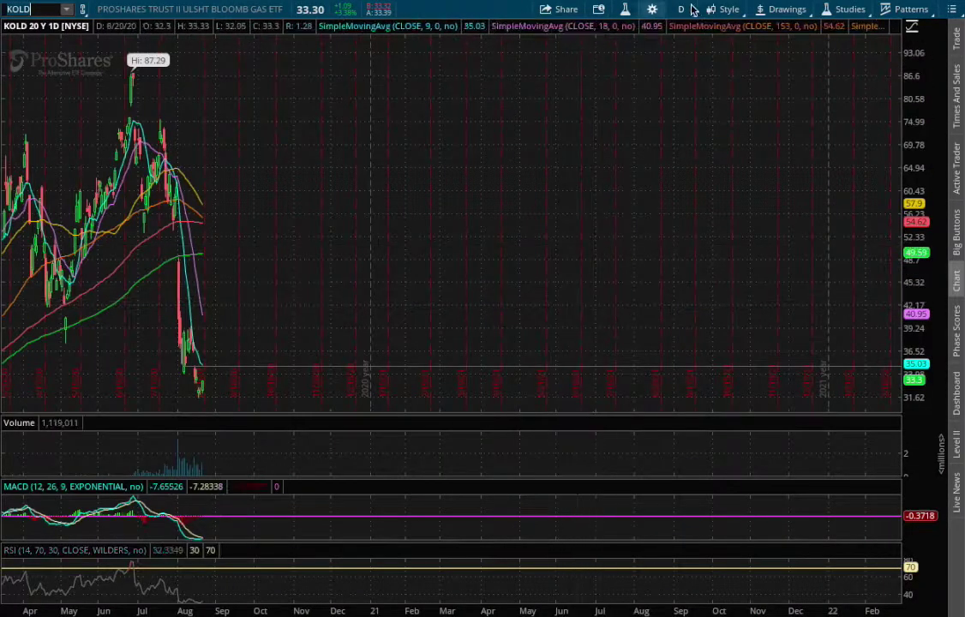
Switch KOLD to one-hour, then four-hour candles, zooming on the July-onward decline.
{"action": "left_click", "coordinate": [683, 10]}
{"action": "left_click", "coordinate": [562, 145]}
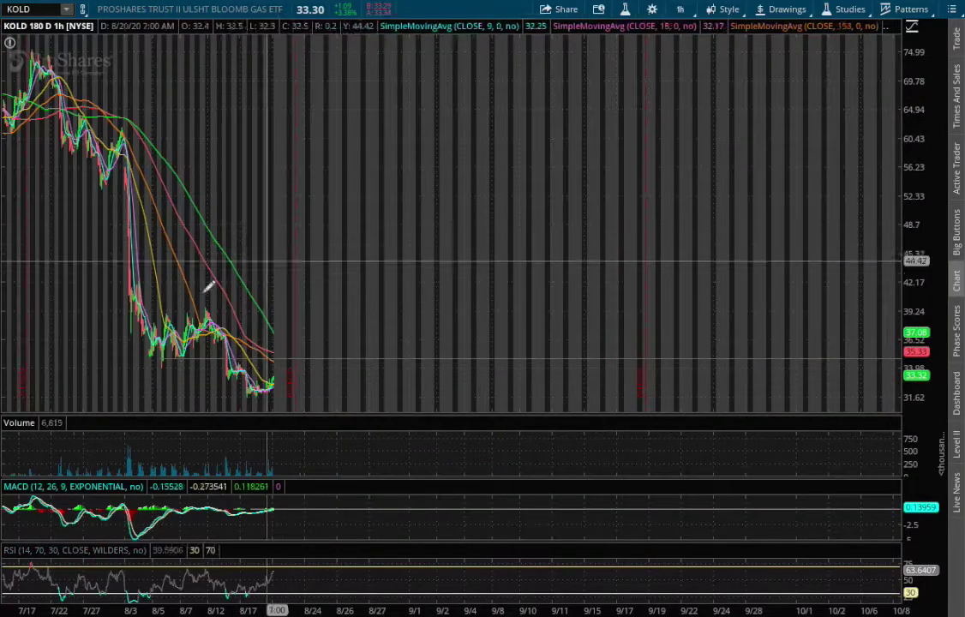
{"action": "left_click_drag", "start_coordinate": [208, 286], "coordinate": [414, 318]}
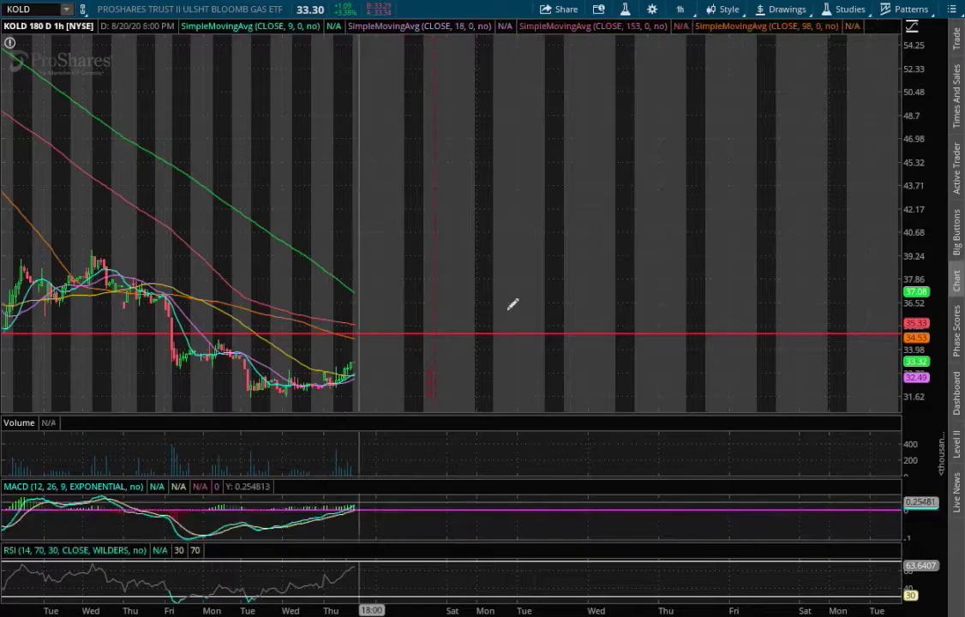
{"action": "left_click", "coordinate": [679, 12]}
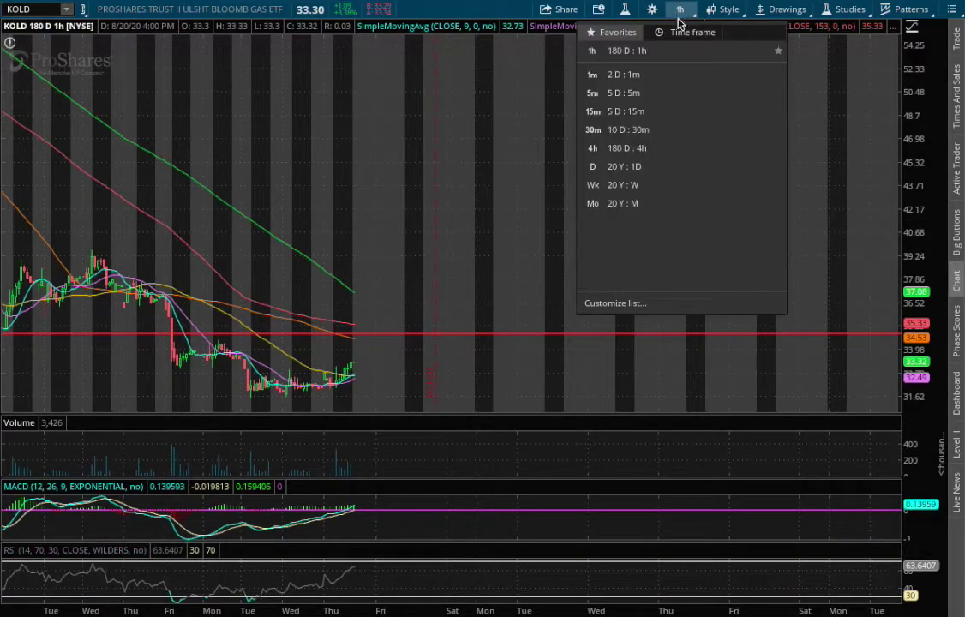
{"action": "left_click", "coordinate": [626, 145]}
{"action": "left_click_drag", "start_coordinate": [216, 317], "coordinate": [442, 344]}
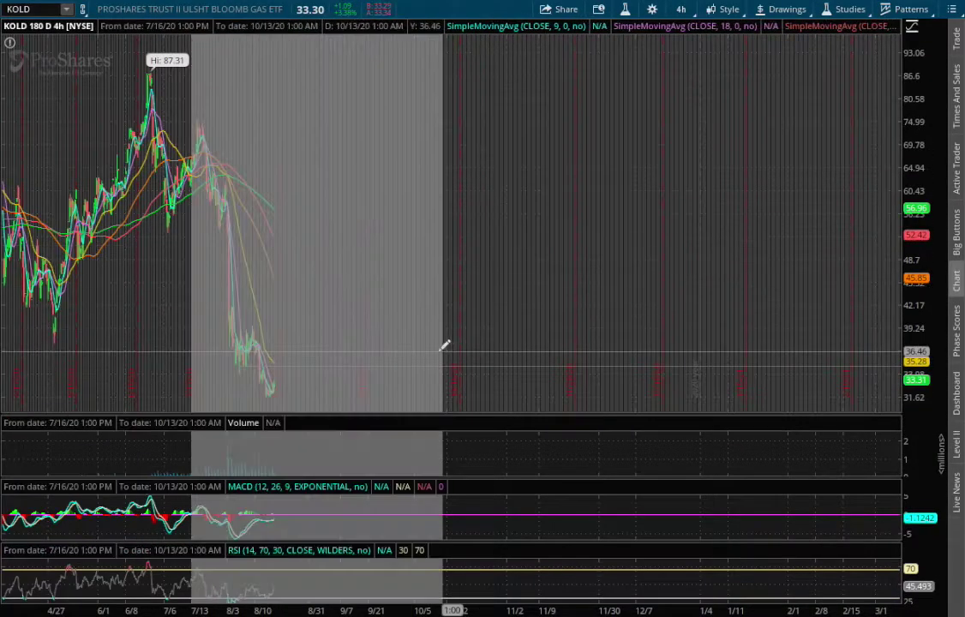
{"action": "left_click_drag", "start_coordinate": [125, 295], "coordinate": [471, 315]}
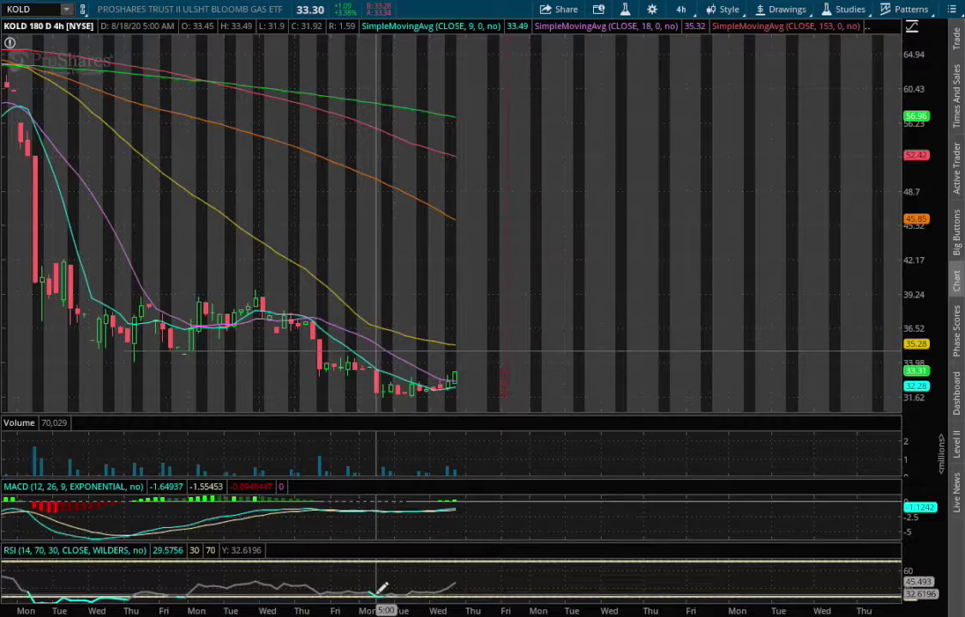
Switch KOLD to 20 Y daily candles and drag the latest bars into view.
{"action": "left_click", "coordinate": [680, 8]}
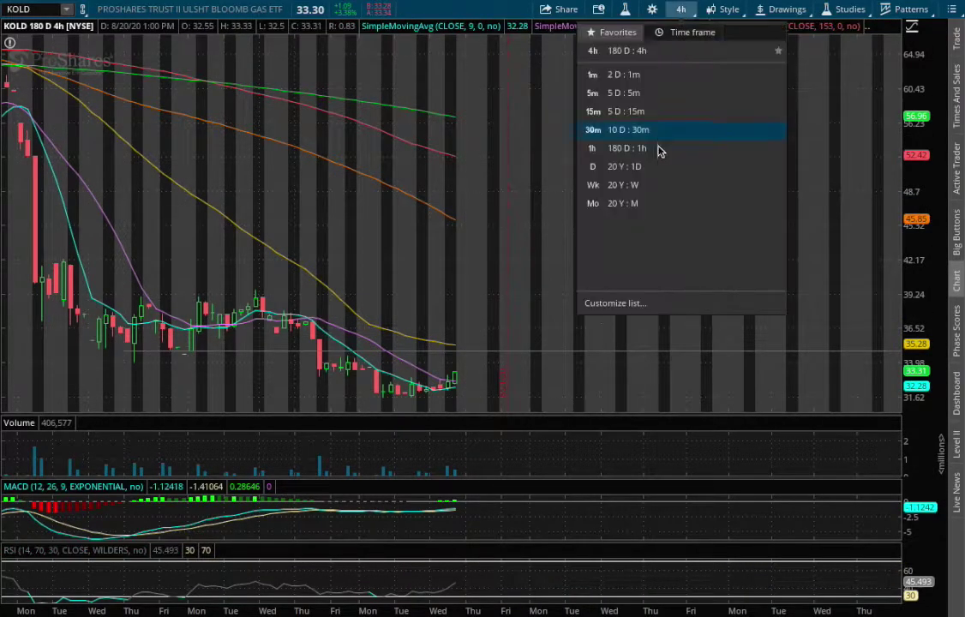
{"action": "left_click", "coordinate": [638, 168]}
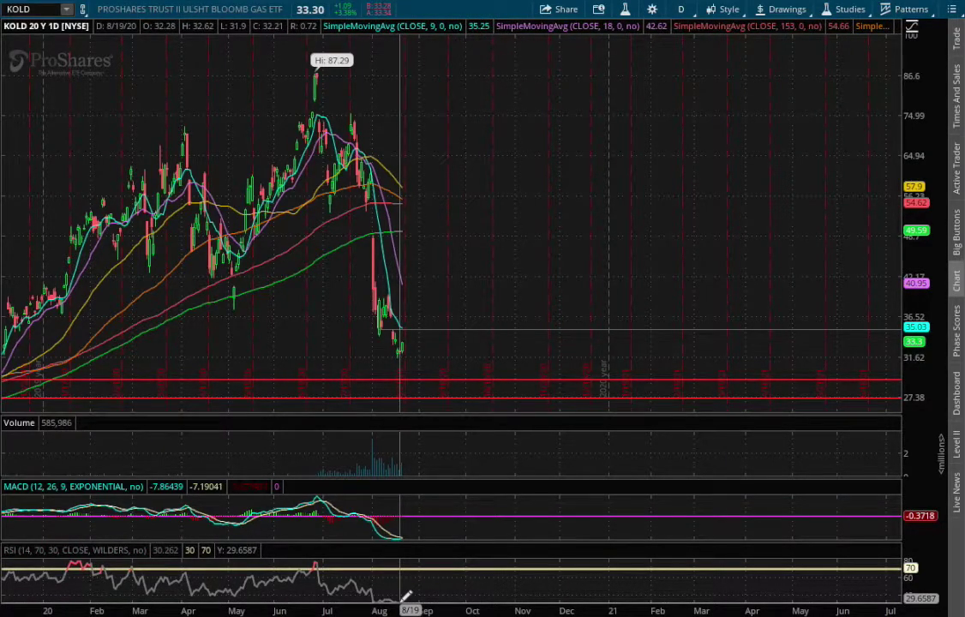
{"action": "left_click_drag", "start_coordinate": [636, 165], "coordinate": [581, 165]}
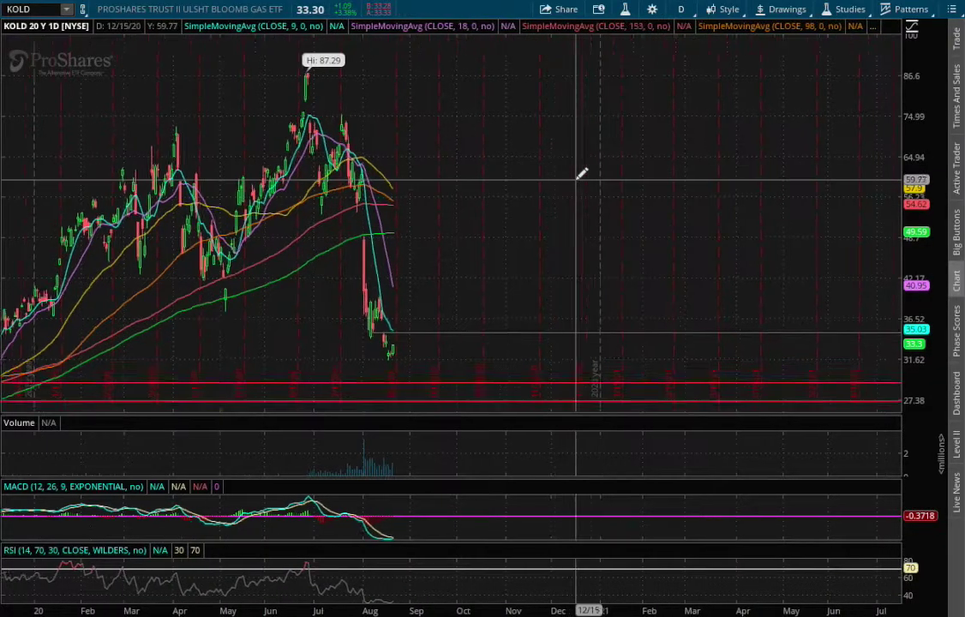
Compare the sheet's KOLD entry 29.12, target 34.27, stop 27.25 against the daily chart.
{"action": "key", "text": "alt+Tab"}
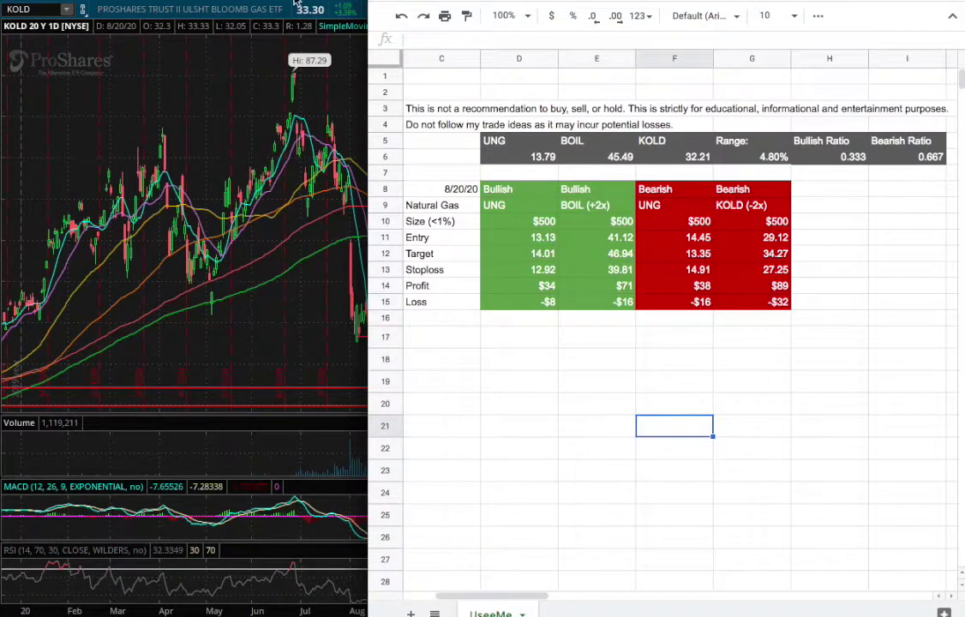
{"action": "left_click_drag", "start_coordinate": [350, 235], "coordinate": [312, 235]}
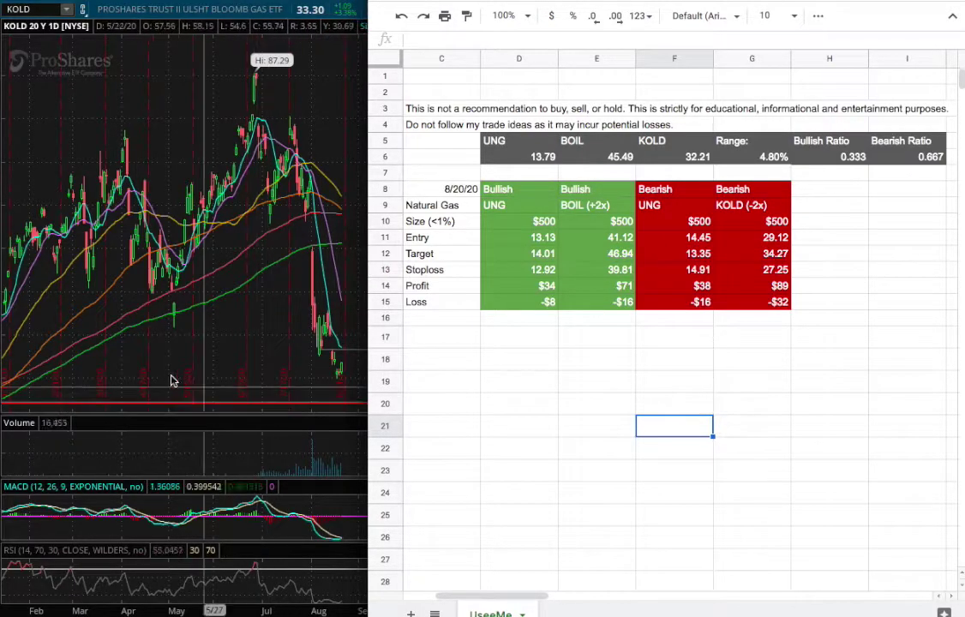
{"action": "scroll", "coordinate": [172, 378], "scroll_direction": "up", "scroll_amount": 3}
{"action": "scroll", "coordinate": [168, 373], "scroll_direction": "up", "scroll_amount": 3}
{"action": "scroll", "coordinate": [150, 370], "scroll_direction": "up", "scroll_amount": 3}
{"action": "scroll", "coordinate": [94, 363], "scroll_direction": "up", "scroll_amount": 2}
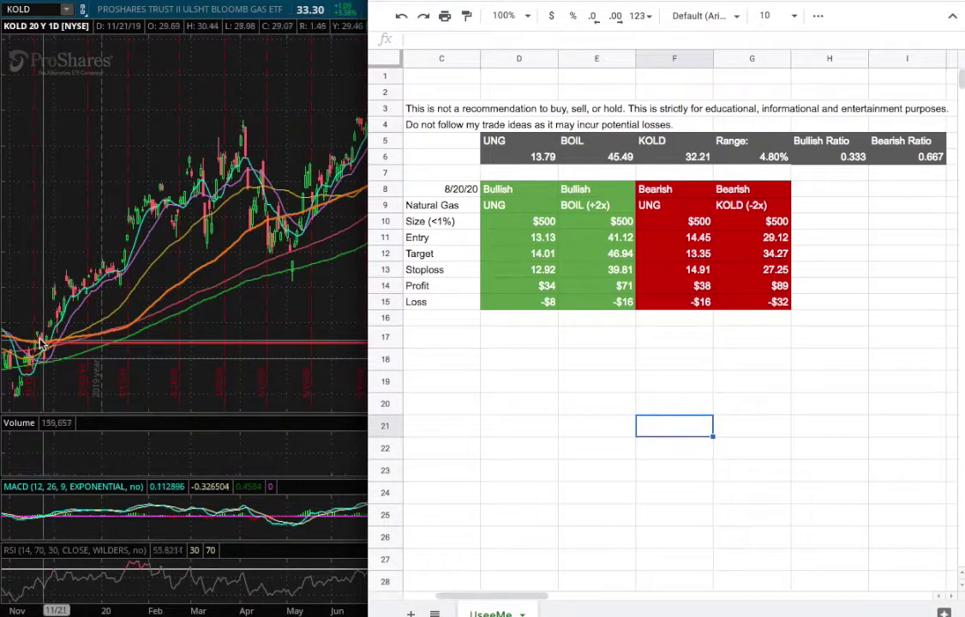
{"action": "scroll", "coordinate": [137, 343], "scroll_direction": "down", "scroll_amount": 3}
{"action": "scroll", "coordinate": [197, 346], "scroll_direction": "down", "scroll_amount": 4}
{"action": "scroll", "coordinate": [257, 368], "scroll_direction": "down", "scroll_amount": 4}
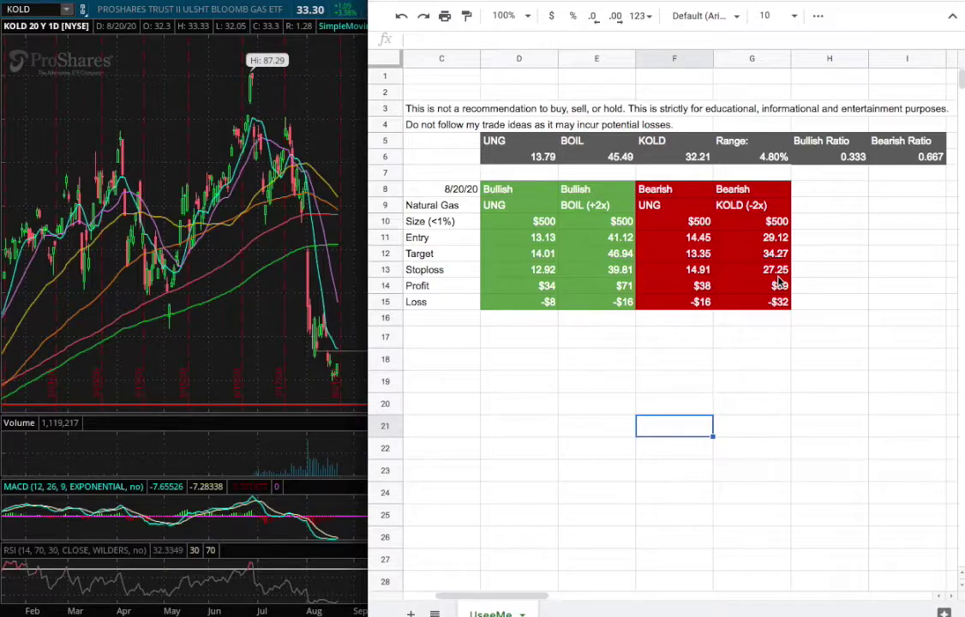
Widen the window and review the KOLD model page: six models, seven-day probability table.
{"action": "left_click_drag", "start_coordinate": [368, 290], "coordinate": [2, 289]}
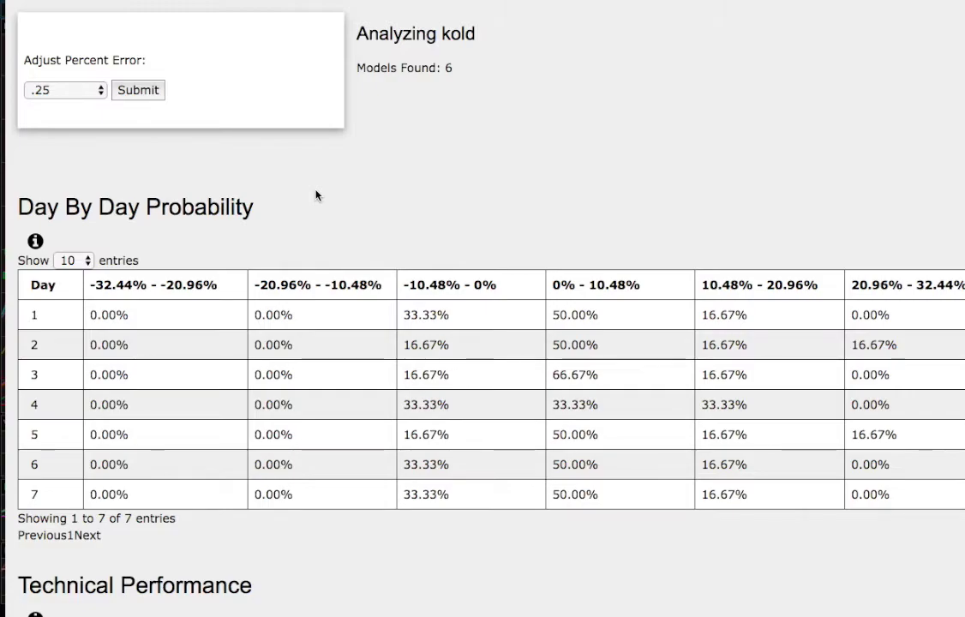
{"action": "scroll", "coordinate": [316, 195], "scroll_direction": "up", "scroll_amount": 1}
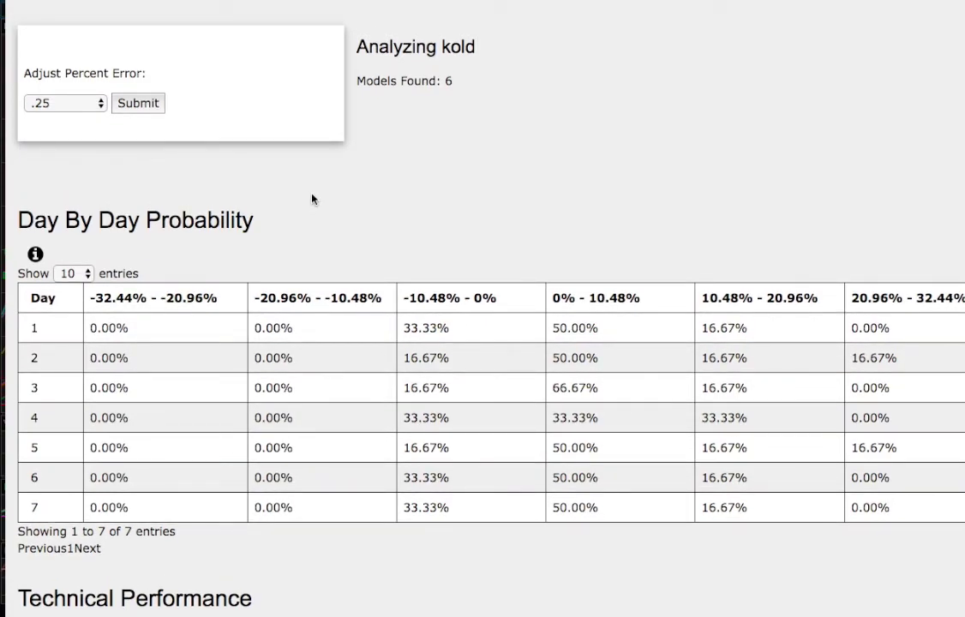